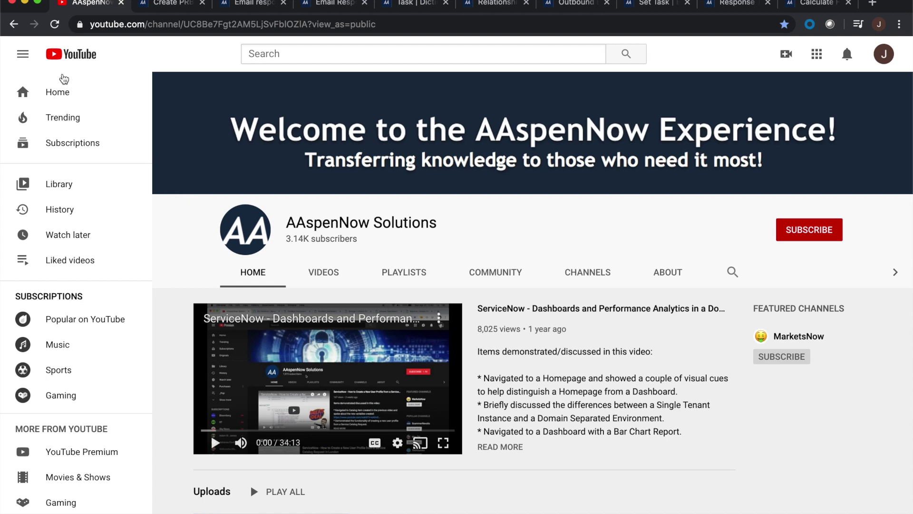
# Switch from the YouTube channel page to the empty ServiceNow Problem form tab.
pyautogui.click(172, 5)
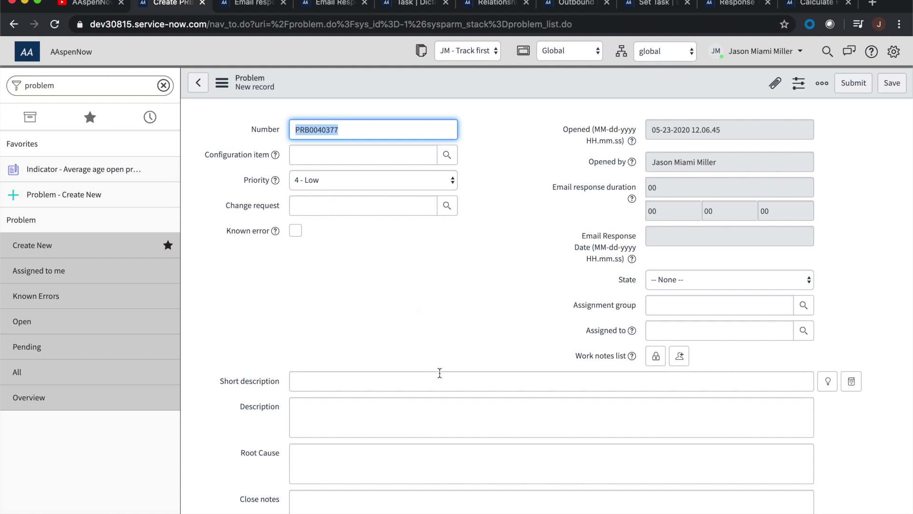
# Enter the short description 'JM Test AAspenNow' and save the new problem record.
pyautogui.click(324, 379)
pyautogui.write('JM Test')
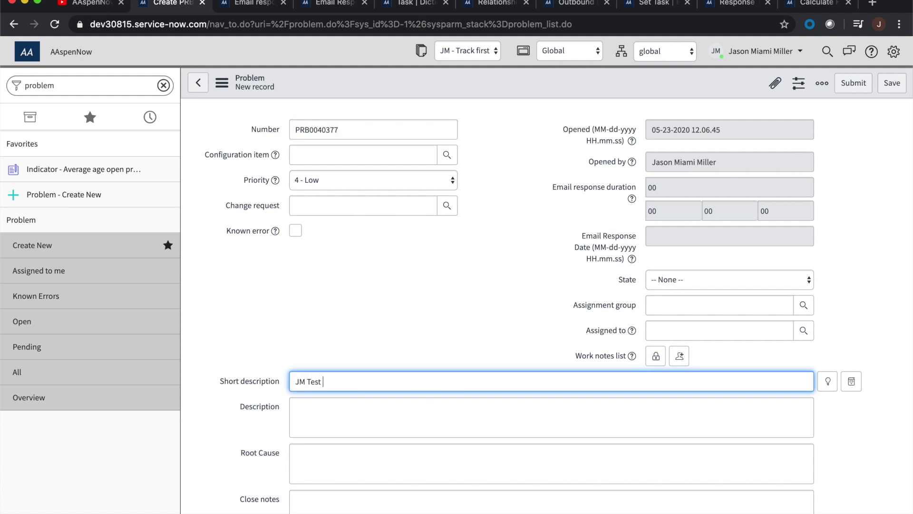
pyautogui.write(' AAspenNow')
pyautogui.click(218, 83)
pyautogui.click(247, 93)
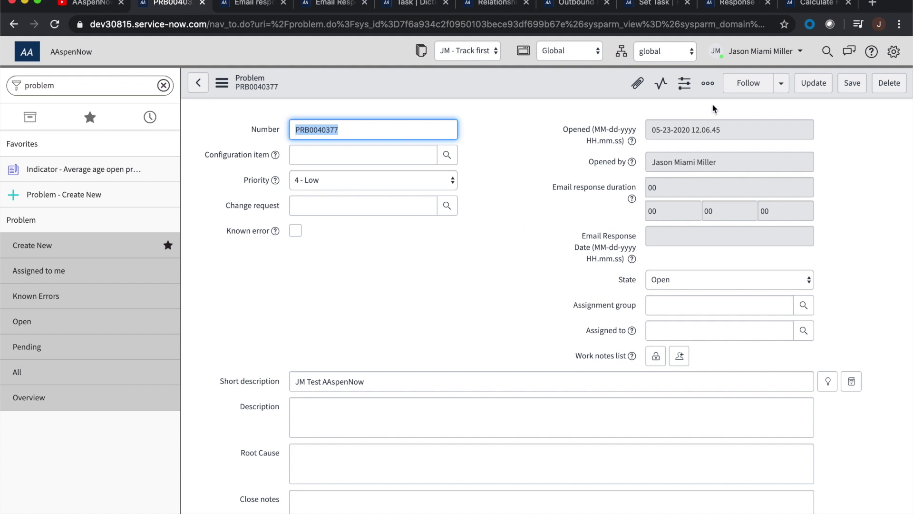
# Open the problem's Email composer from More options, then close it without sending.
pyautogui.click(707, 85)
pyautogui.click(664, 116)
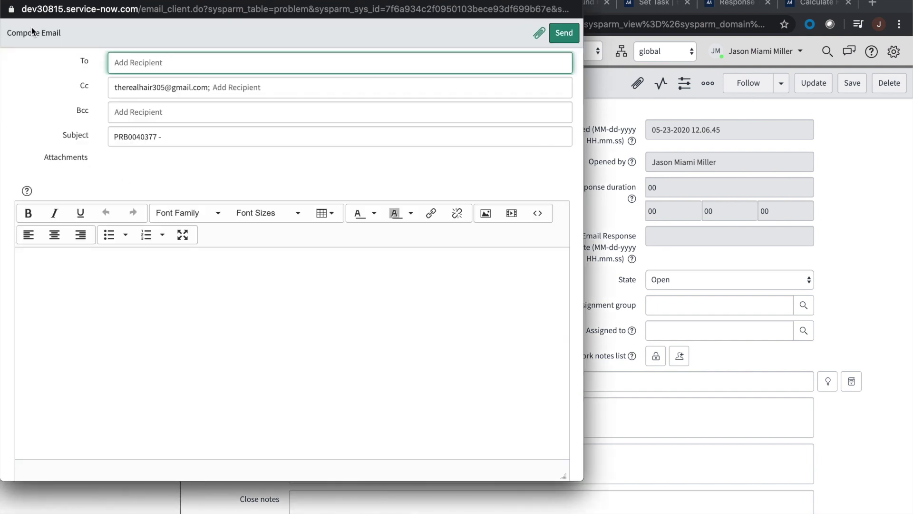
pyautogui.click(11, 3)
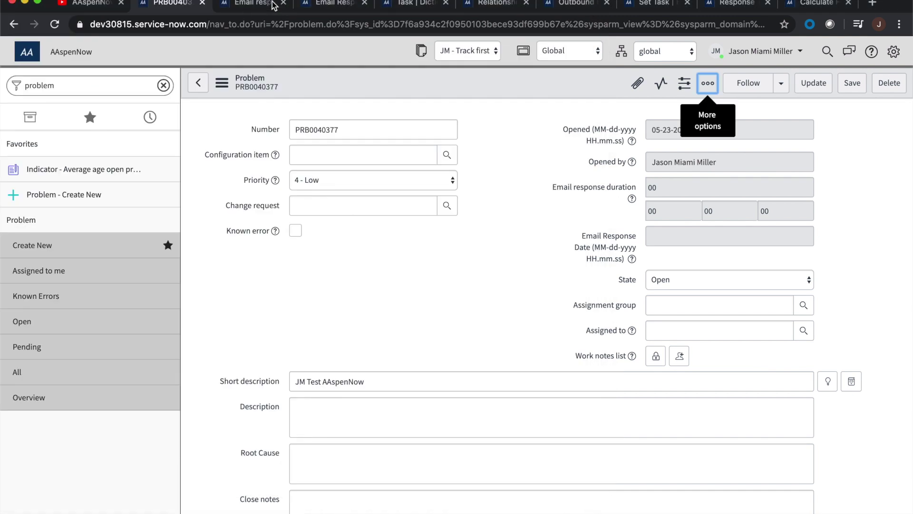
# Inspect the Email response duration, Email Response Date and Email u_task dictionary entries.
pyautogui.click(256, 4)
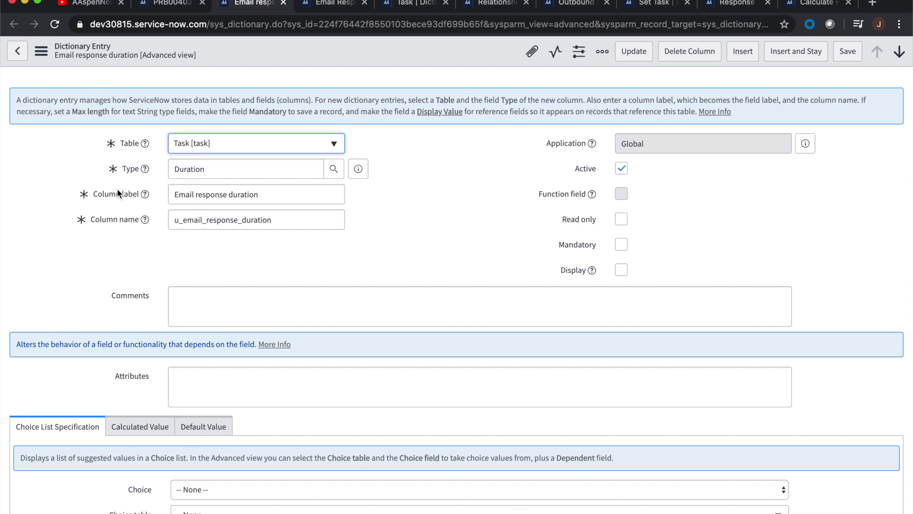
pyautogui.click(267, 194)
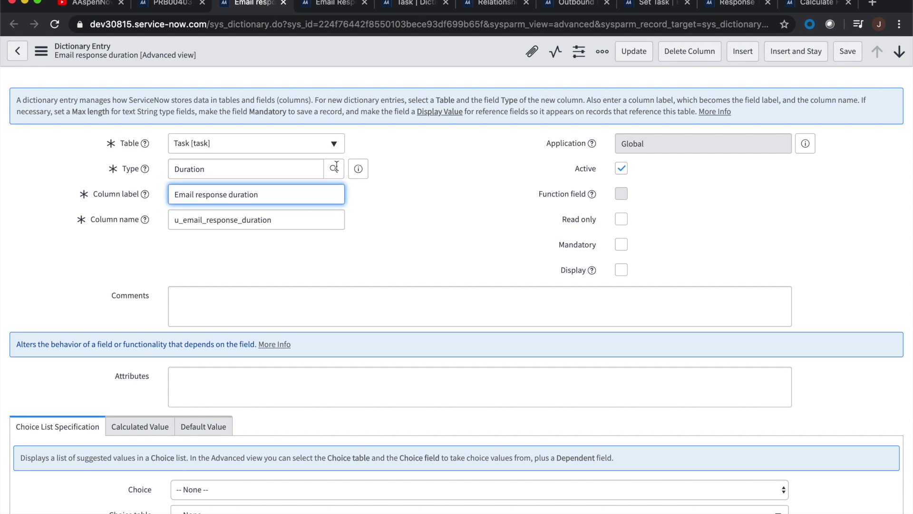
pyautogui.click(330, 9)
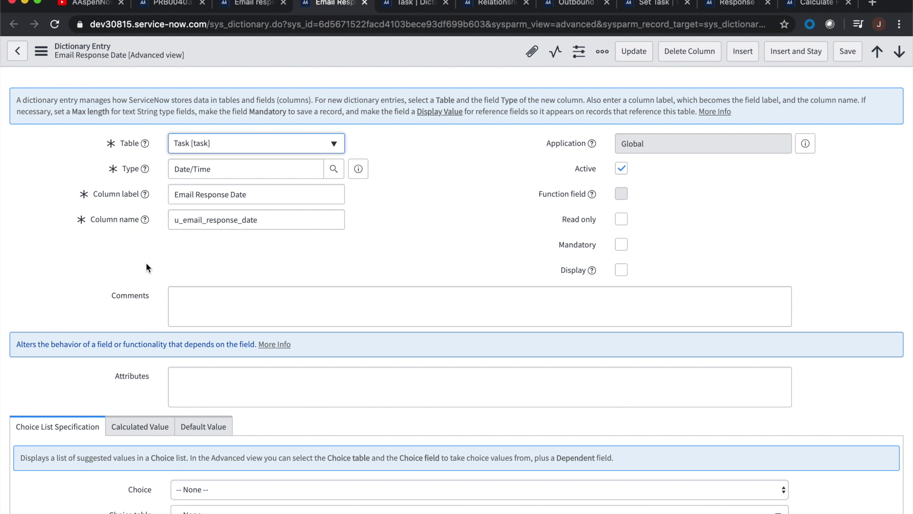
pyautogui.click(412, 4)
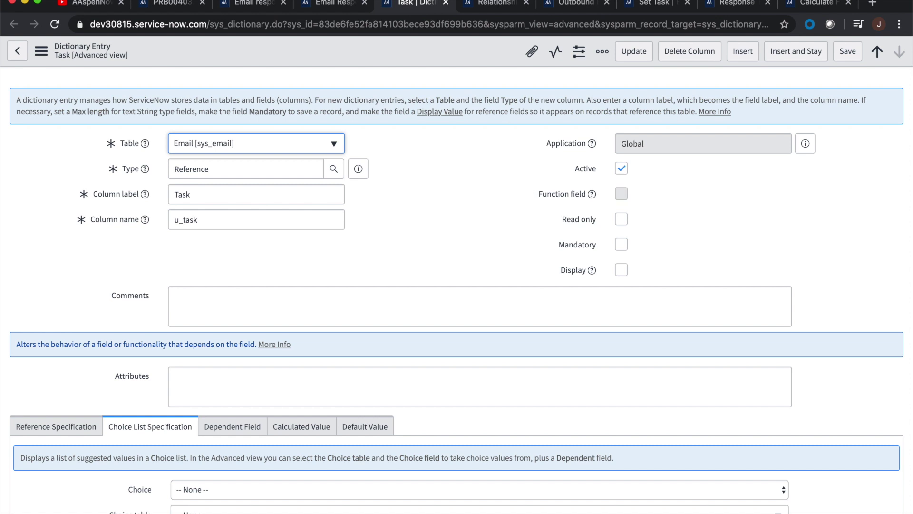
# View the Outbound Emails list, then its relationship record matching u_task to parent.sys_id.
pyautogui.click(497, 9)
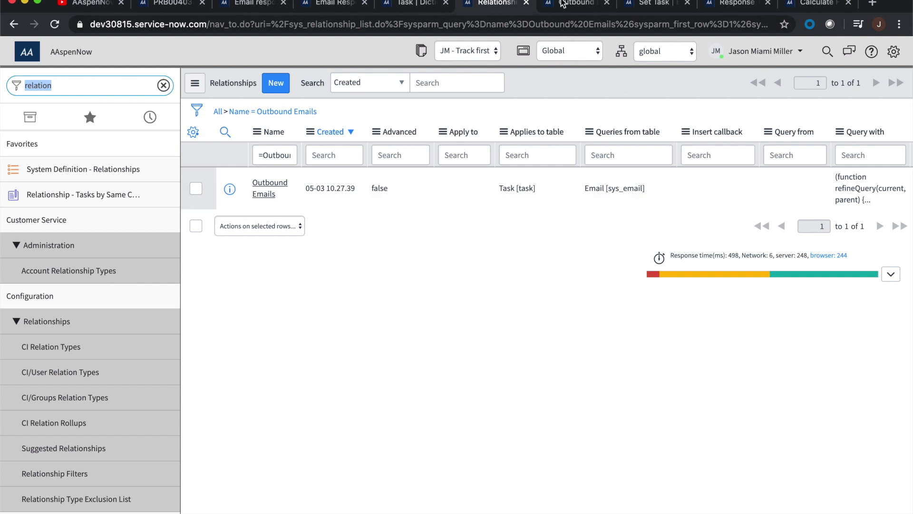
pyautogui.click(562, 4)
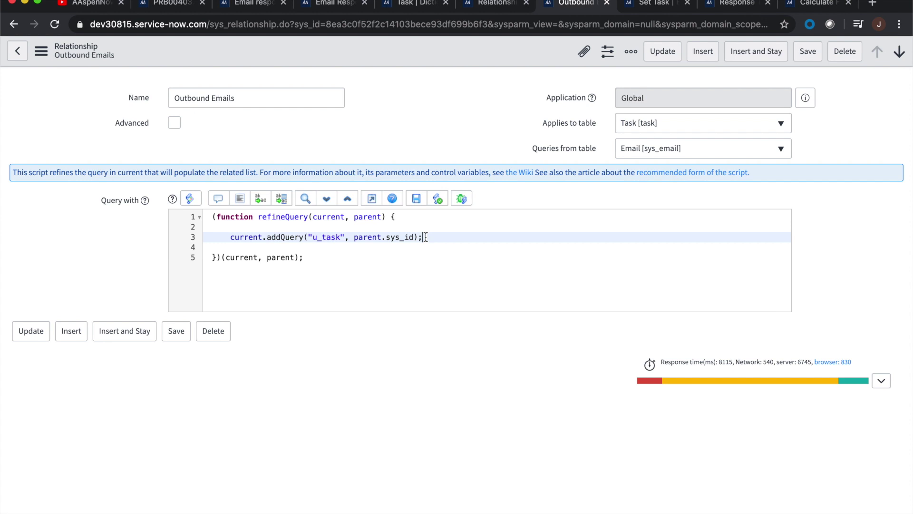
# Return to problem PRB0040377 and scroll down toward its related lists.
pyautogui.click(171, 10)
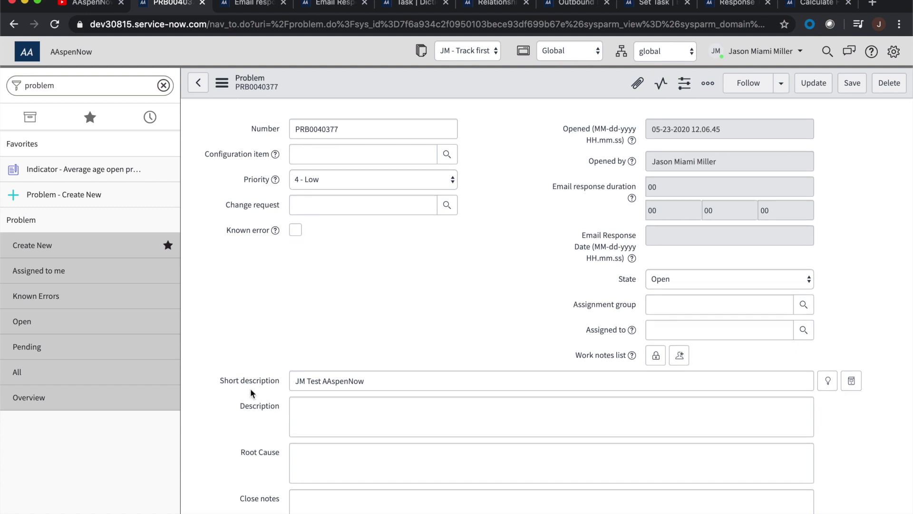
pyautogui.scroll(-15, 251, 389)
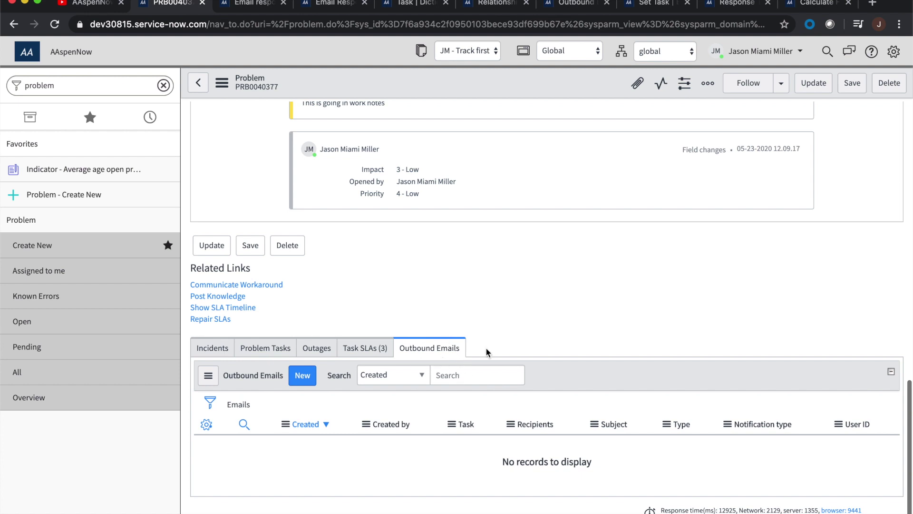
# Reload the PRB0040377 form and scroll through its related lists, including the empty Outbound Emails.
pyautogui.scroll(3, 491, 305)
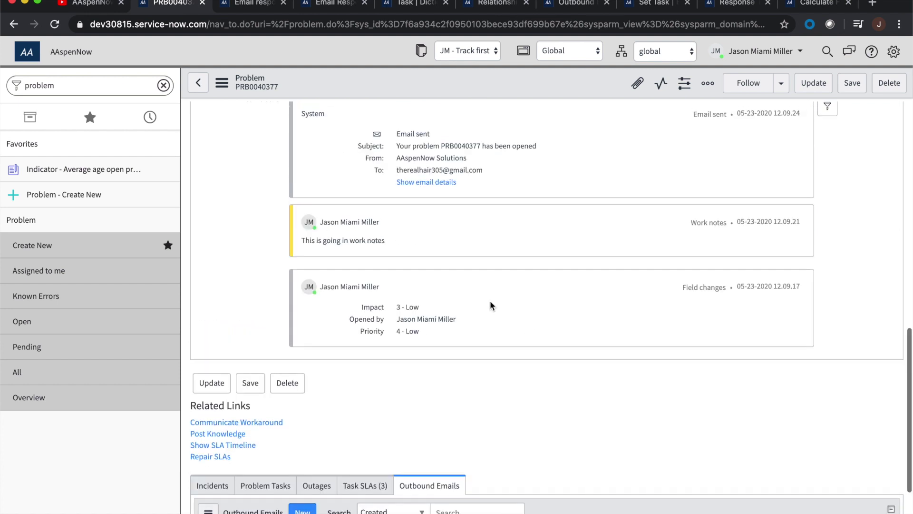
pyautogui.rightClick(475, 87)
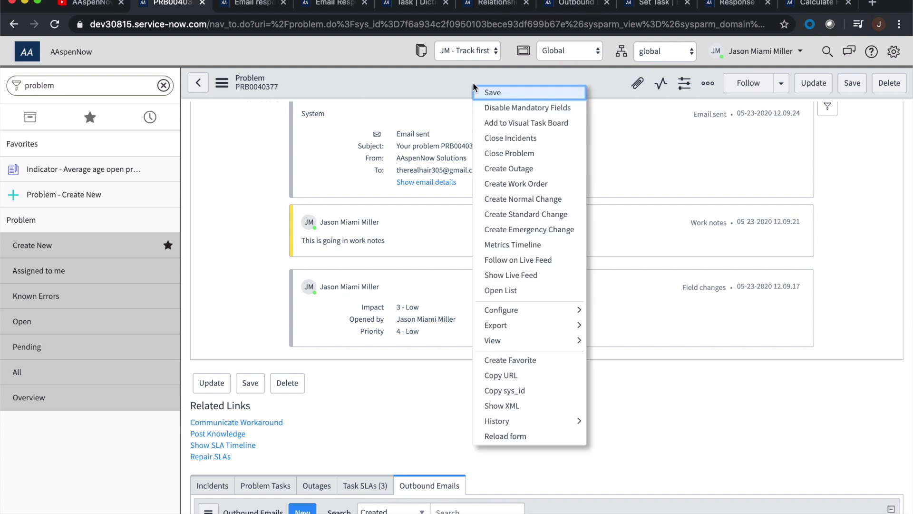
pyautogui.click(494, 436)
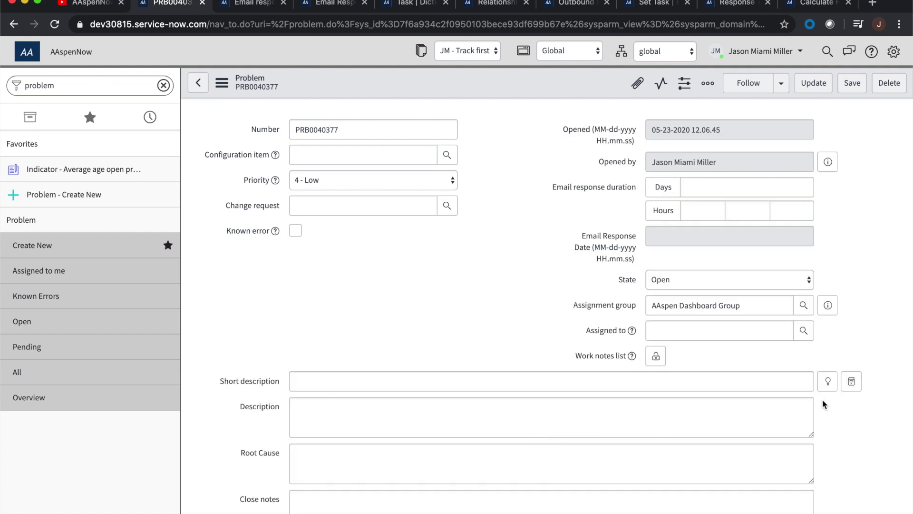
pyautogui.scroll(-15, 849, 471)
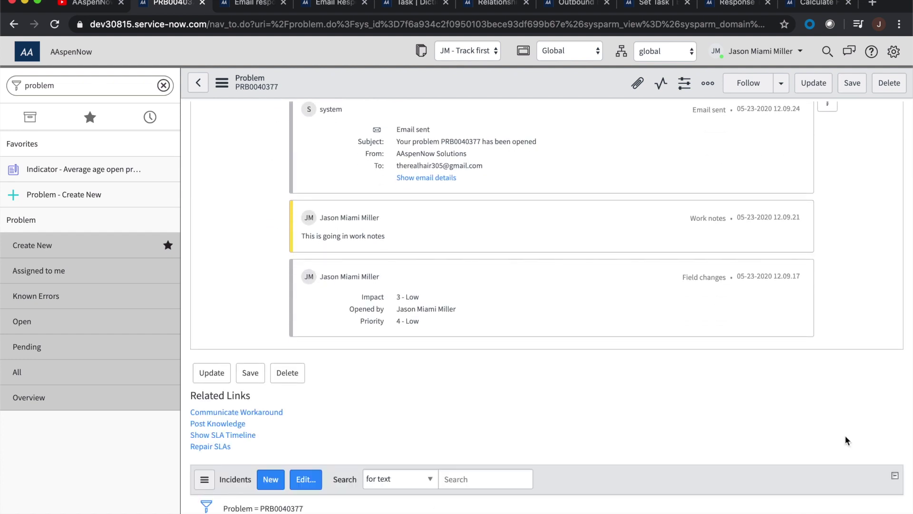
pyautogui.scroll(-3, 846, 440)
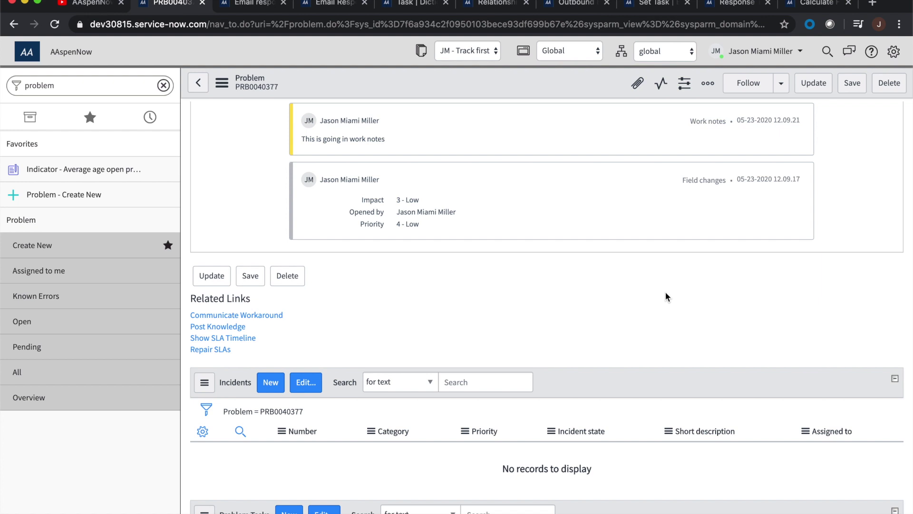
pyautogui.scroll(-3, 666, 296)
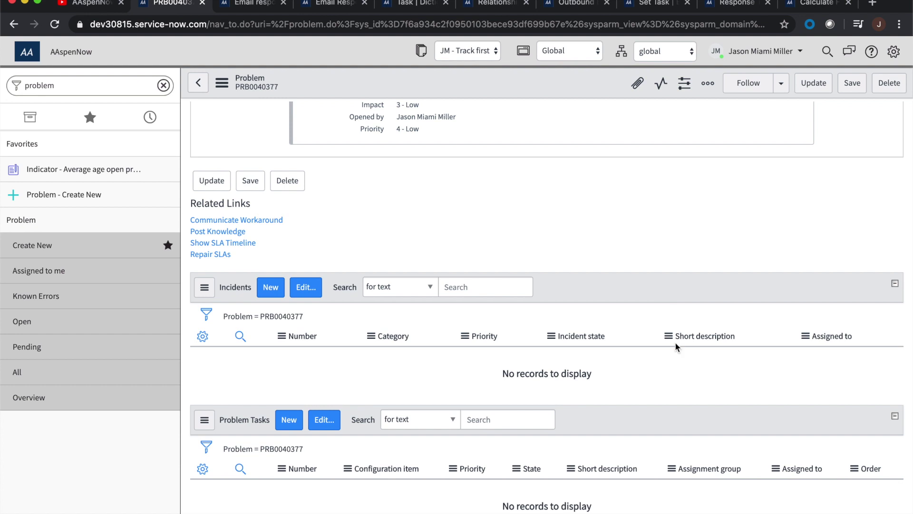
pyautogui.scroll(10, 678, 346)
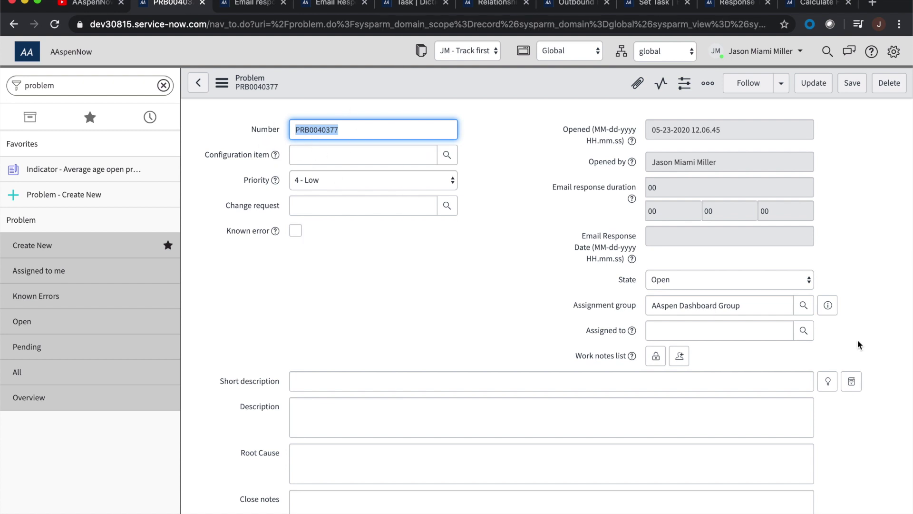
pyautogui.scroll(-15, 862, 464)
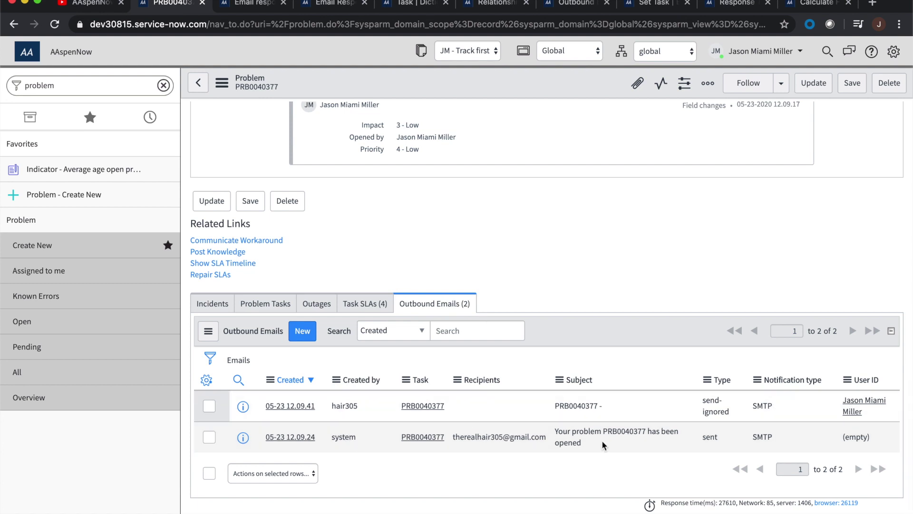
pyautogui.scroll(1, 525, 446)
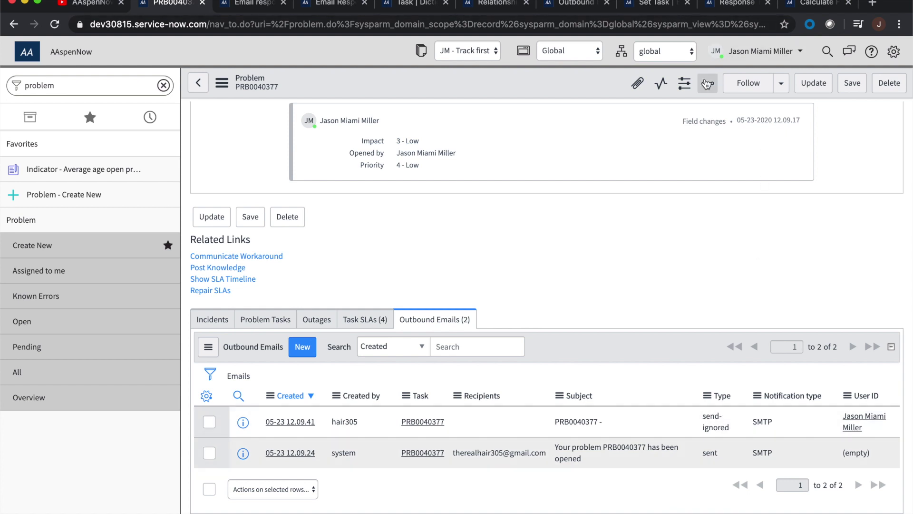
pyautogui.click(707, 84)
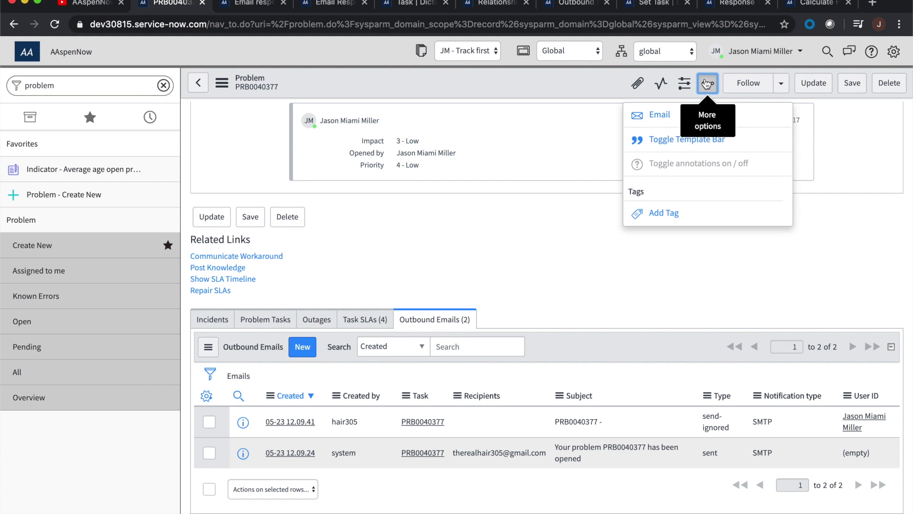
pyautogui.click(662, 114)
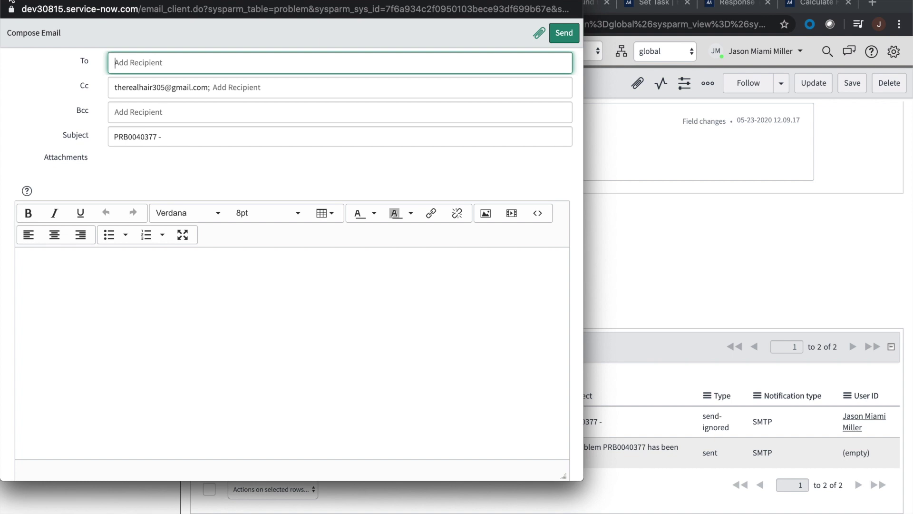
pyautogui.click(10, 2)
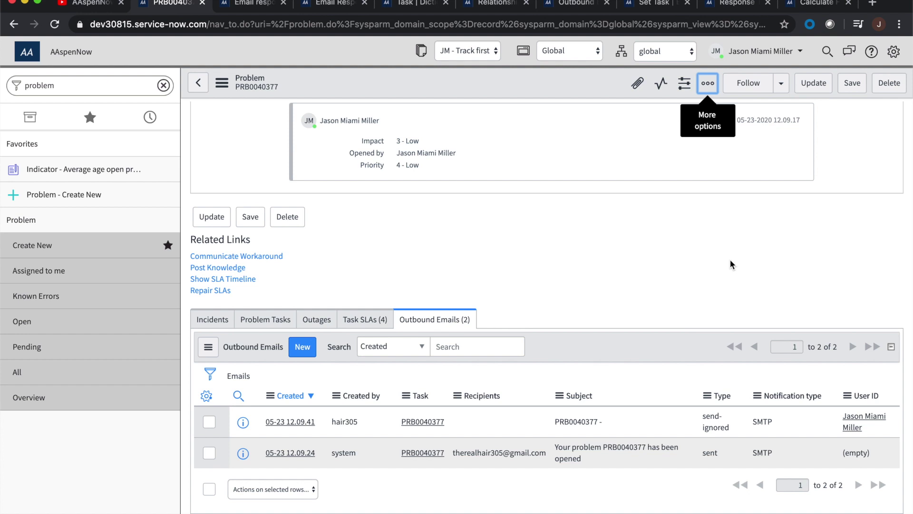
pyautogui.scroll(15, 731, 278)
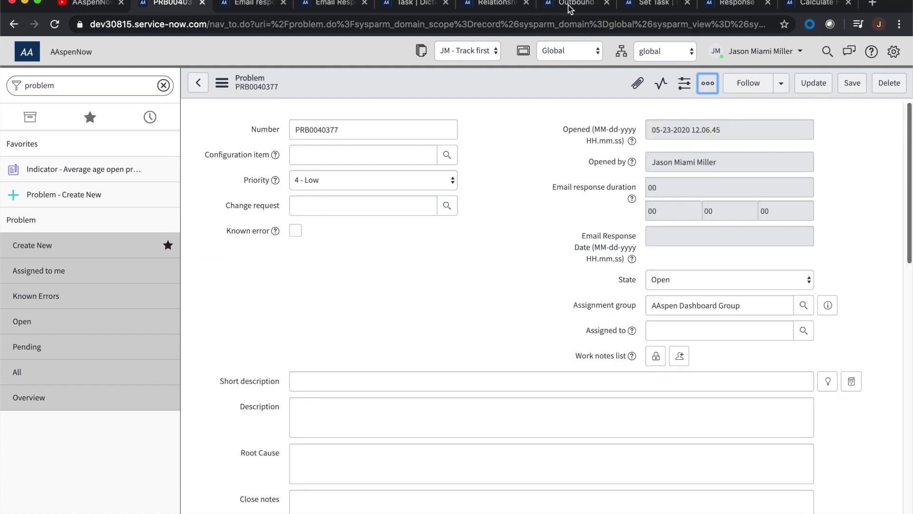
# Show the Outbound Emails relationship record filtering Email by u_task against parent.sys_id.
pyautogui.click(568, 4)
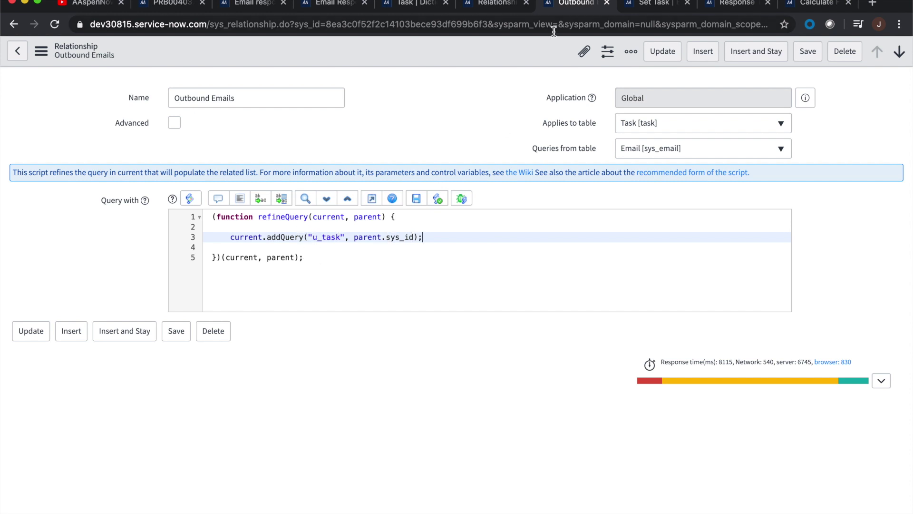
# Show the Set Task business rule on Email, running before insert and update, order 100.
pyautogui.click(665, 5)
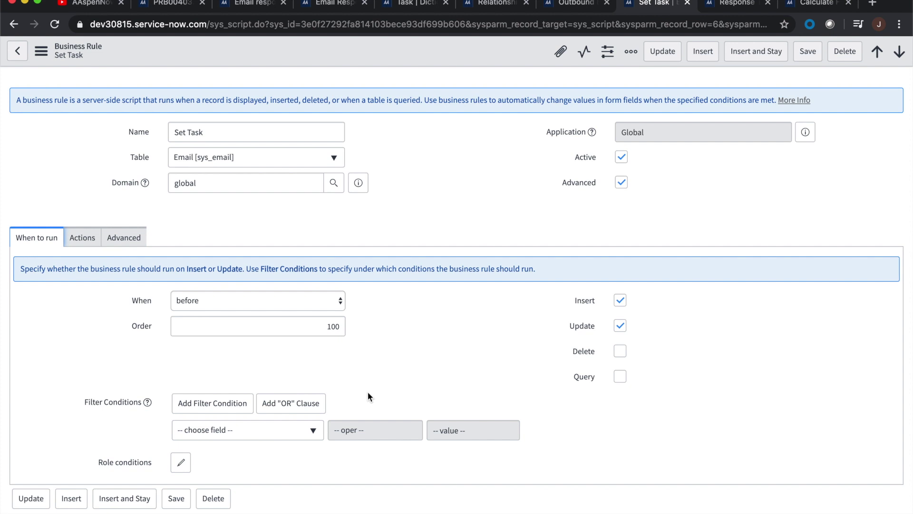
pyautogui.click(117, 242)
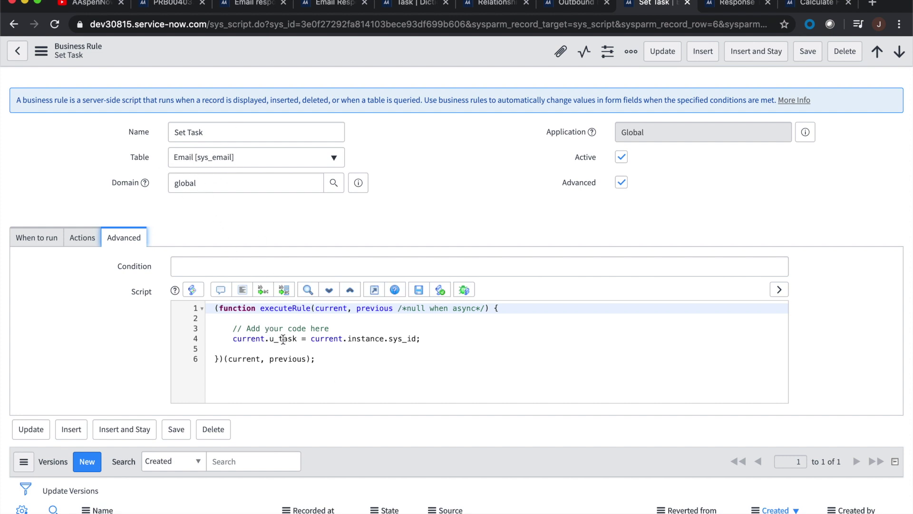
pyautogui.click(385, 337)
pyautogui.doubleClick(355, 338)
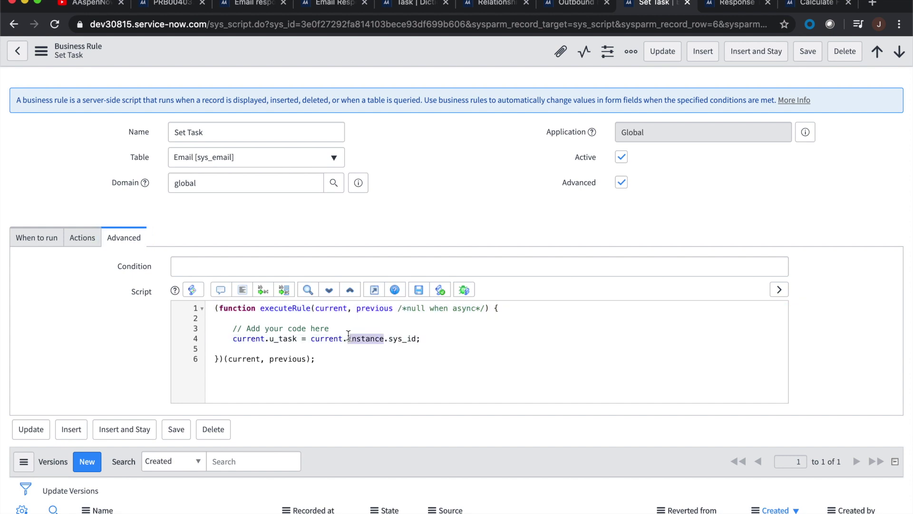
pyautogui.click(40, 239)
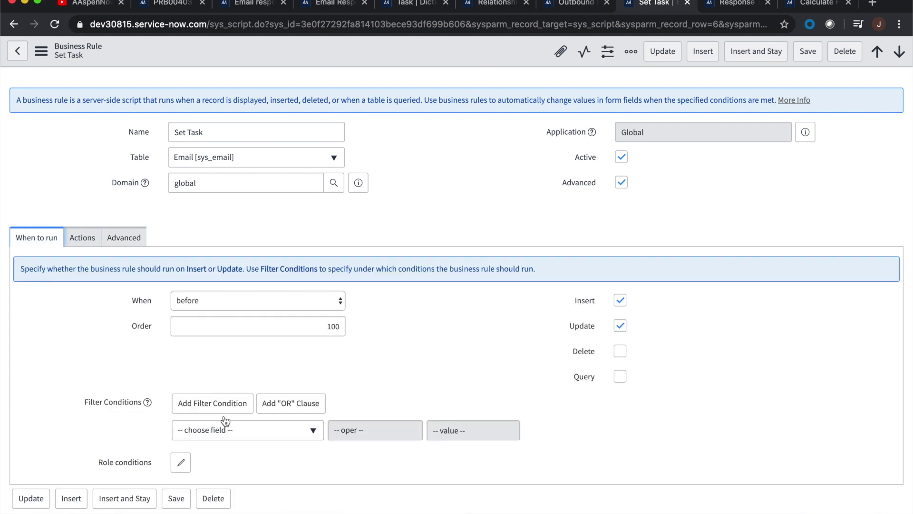
# Add a filter condition on the Target field with the operator is.
pyautogui.click(276, 433)
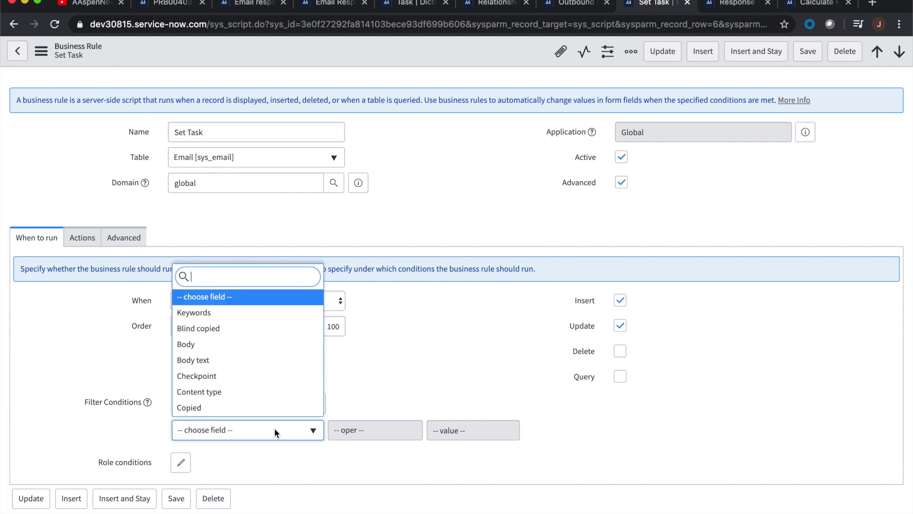
pyautogui.write('oni')
pyautogui.press('BackSpace')
pyautogui.press('BackSpace')
pyautogui.press('BackSpace')
pyautogui.write('ins')
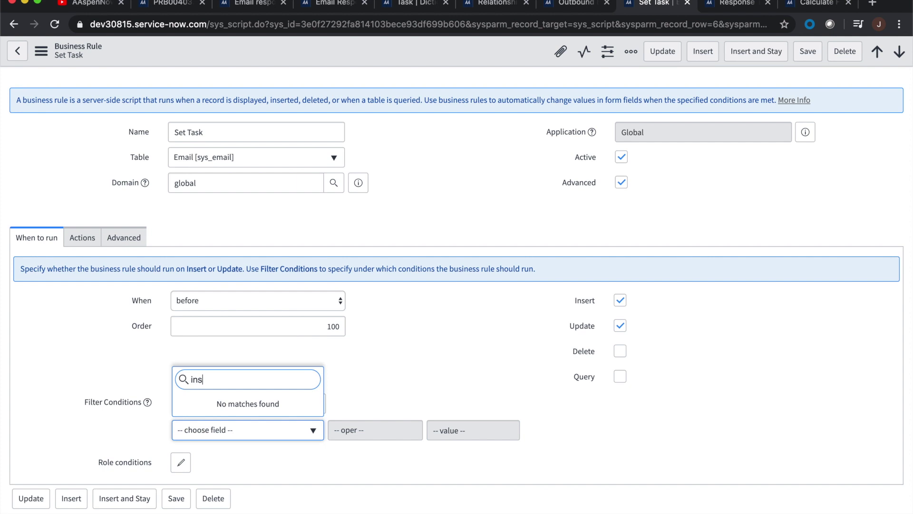
pyautogui.press('BackSpace')
pyautogui.press('BackSpace')
pyautogui.press('BackSpace')
pyautogui.write('t')
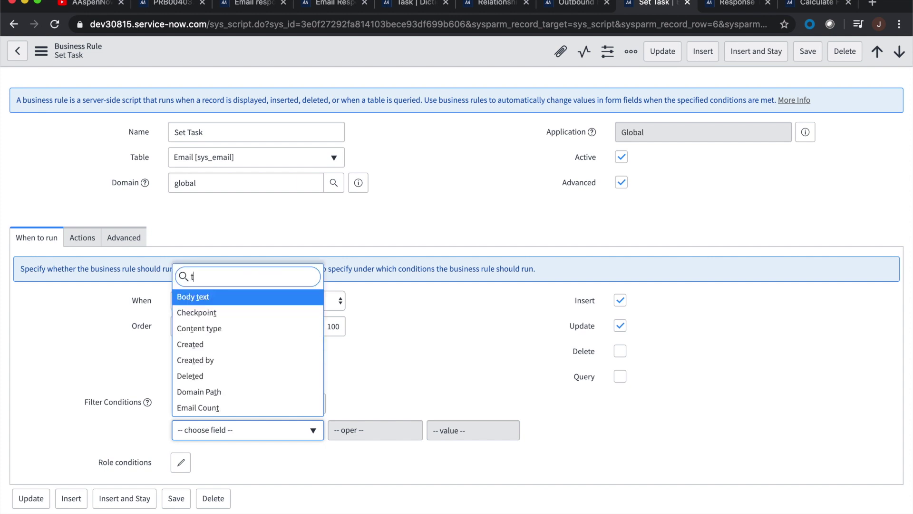
pyautogui.write('arg')
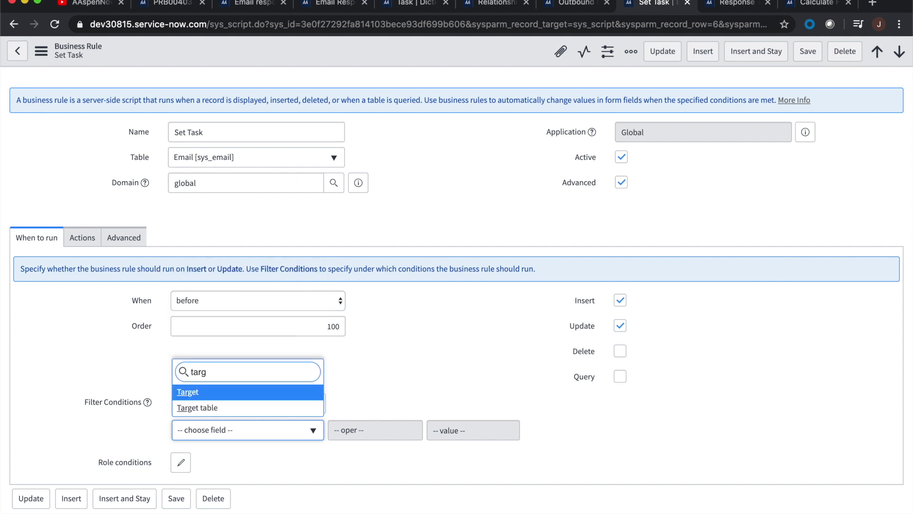
pyautogui.click(234, 393)
pyautogui.click(386, 428)
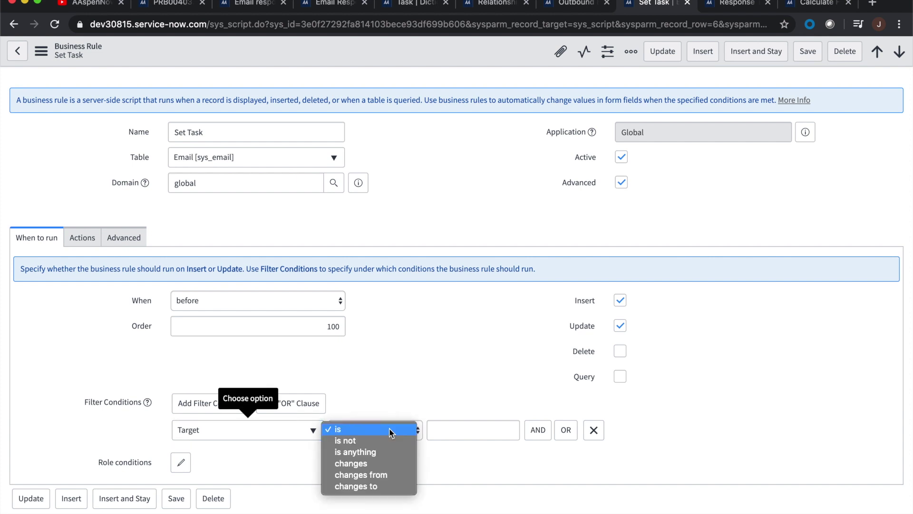
pyautogui.click(381, 379)
# Change the filter condition's field to Task, keeping the operator is.
pyautogui.click(293, 431)
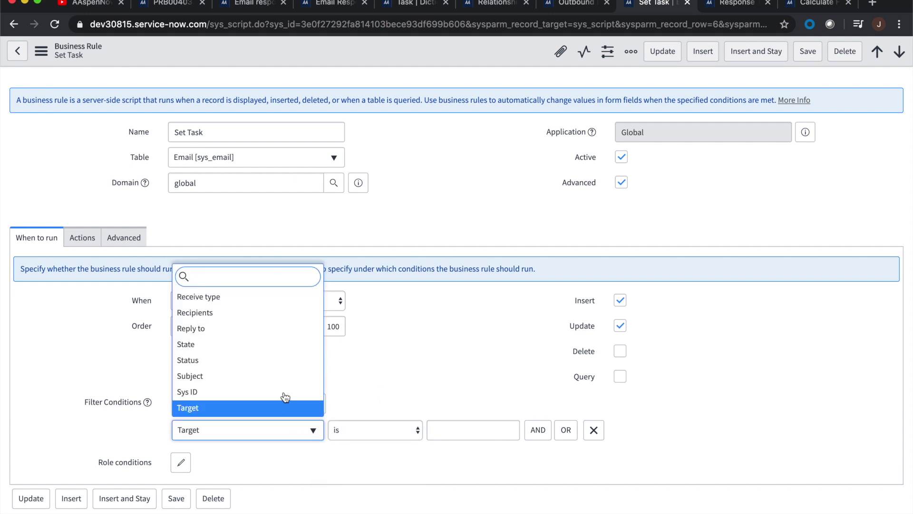
pyautogui.scroll(-2, 281, 387)
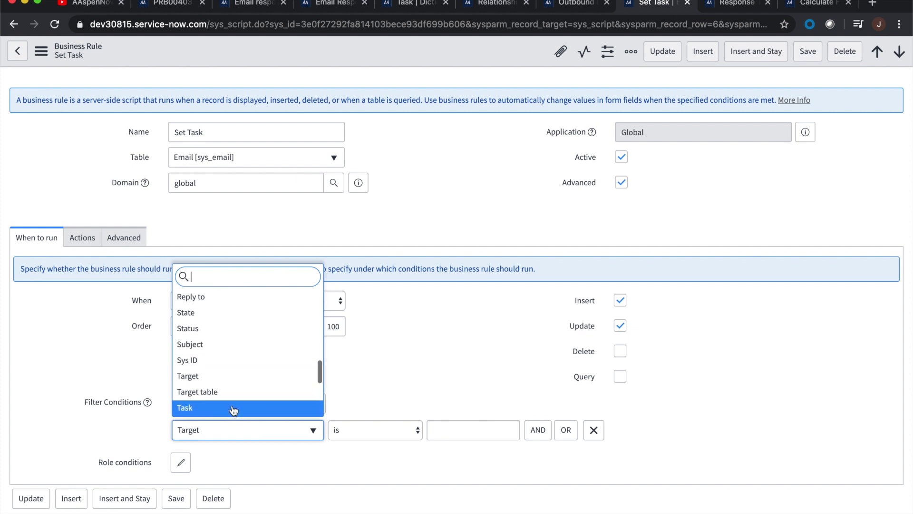
pyautogui.click(233, 410)
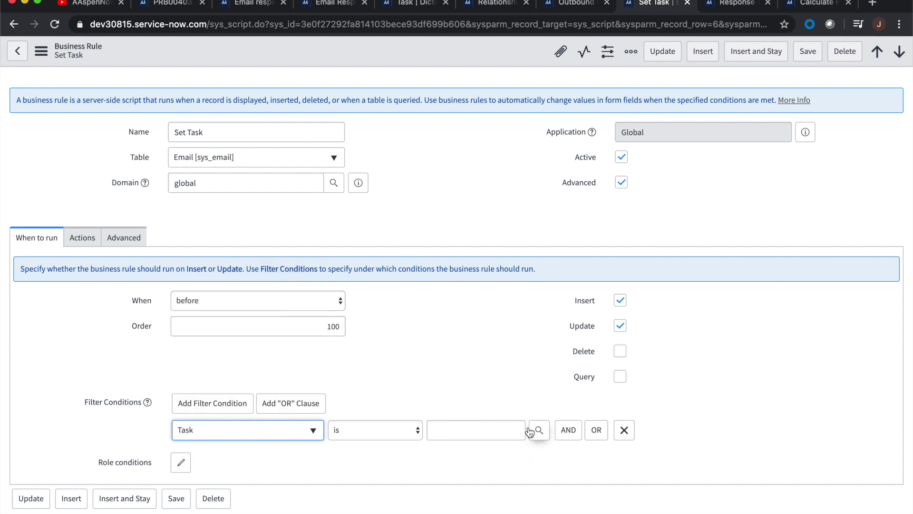
pyautogui.click(381, 430)
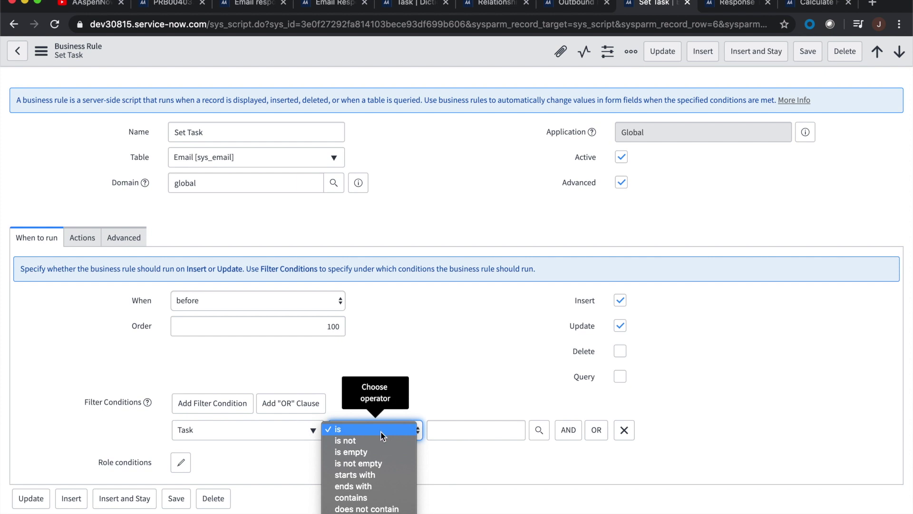
pyautogui.click(379, 334)
# Recheck the rule's Advanced script, return to When to run, then bring up the Response Time rule.
pyautogui.click(129, 242)
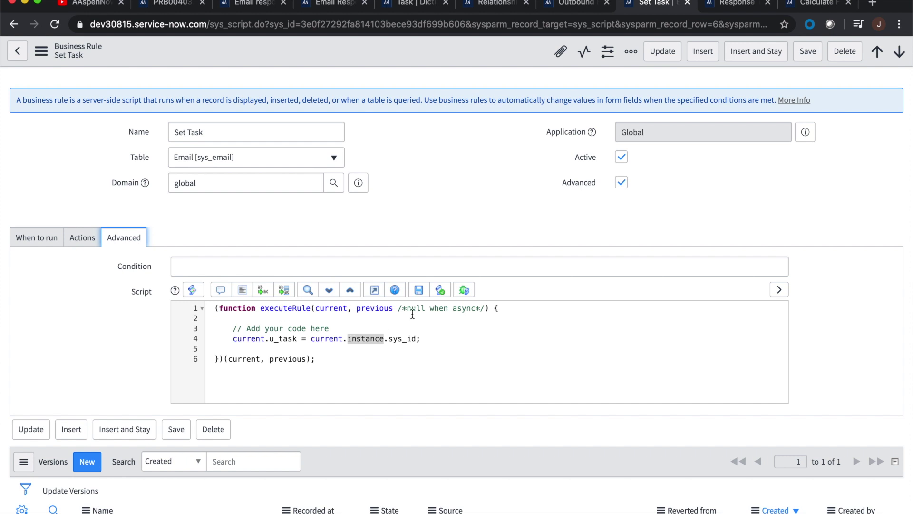
pyautogui.click(25, 236)
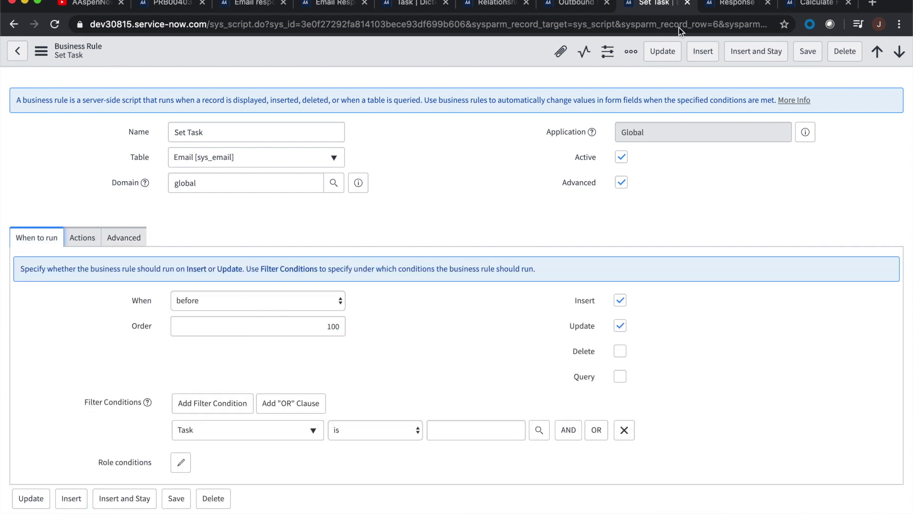
pyautogui.click(735, 5)
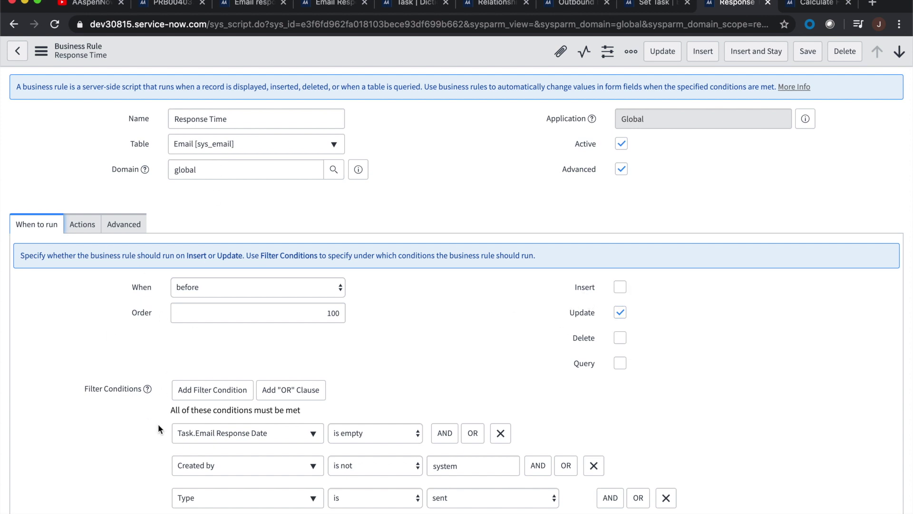
# Confirm the Type = sent condition and view the script stamping u_email_response_date from sys_created_on.
pyautogui.scroll(-2, 158, 428)
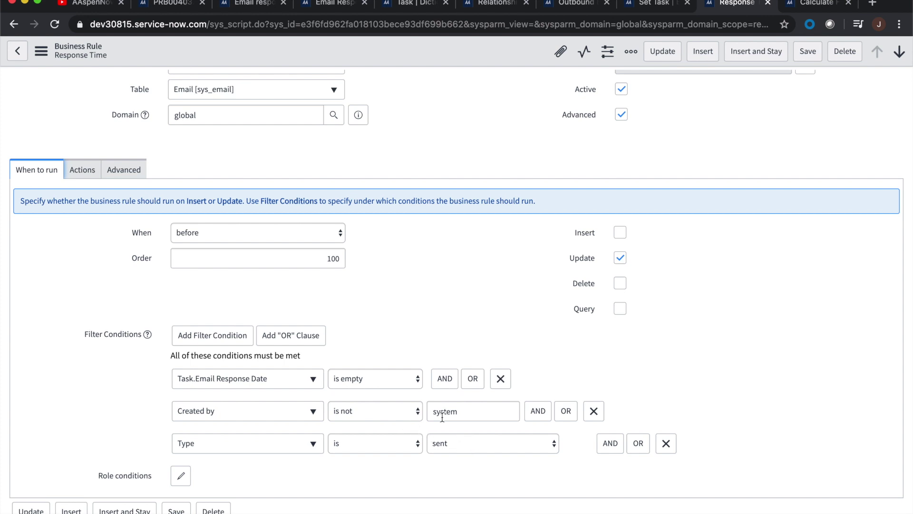
pyautogui.click(492, 444)
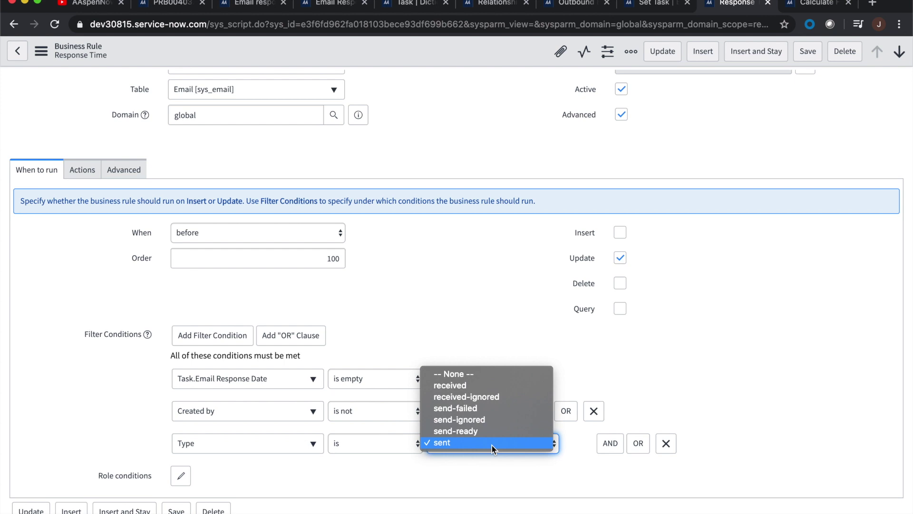
pyautogui.click(72, 276)
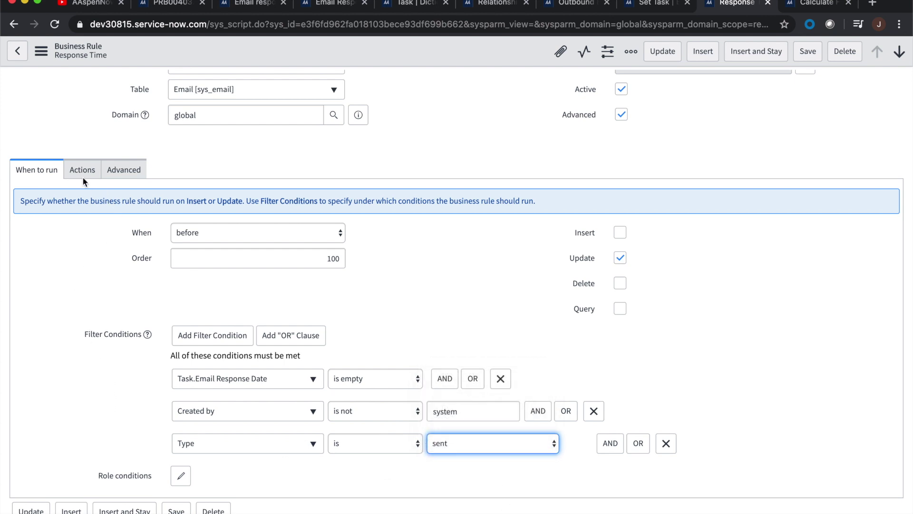
pyautogui.click(124, 171)
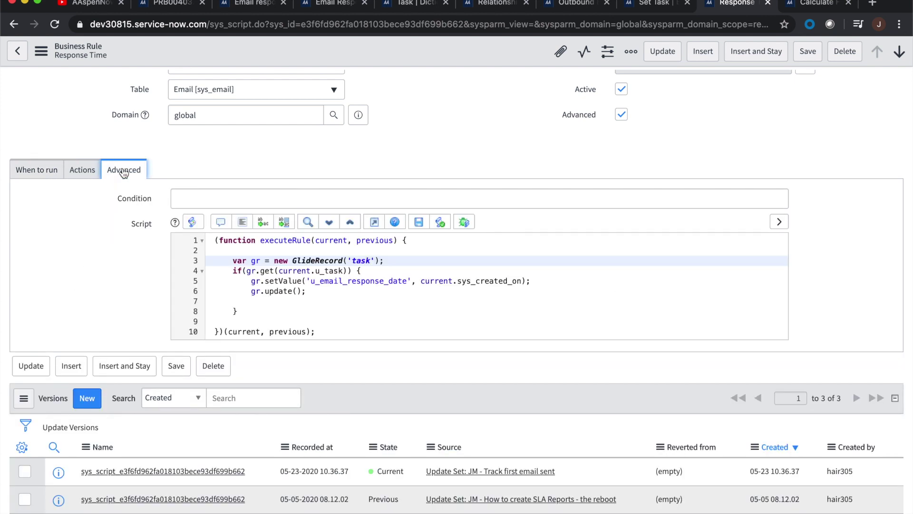
pyautogui.click(401, 320)
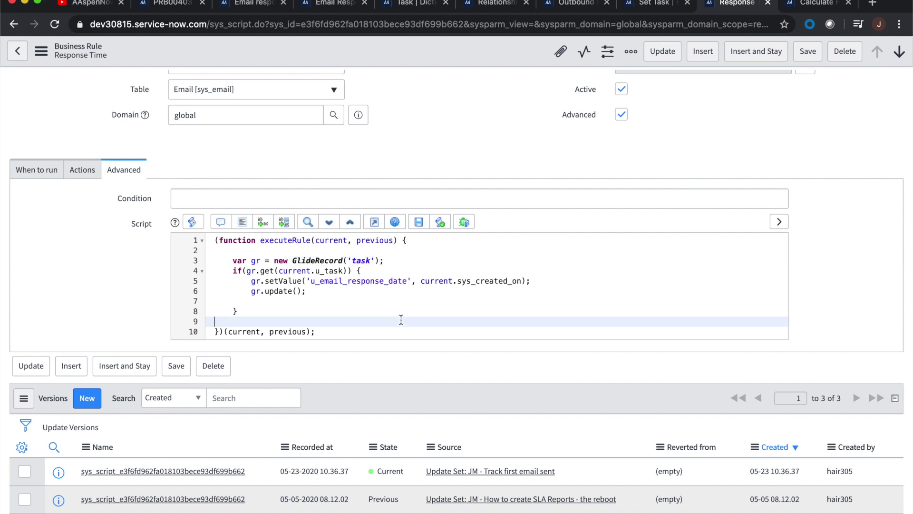
pyautogui.click(227, 261)
pyautogui.scroll(2, 321, 229)
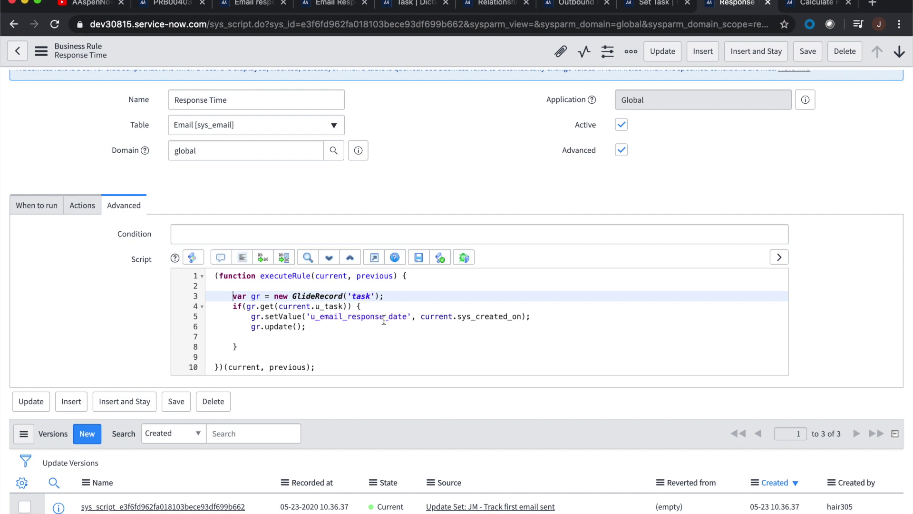
pyautogui.scroll(2, 383, 321)
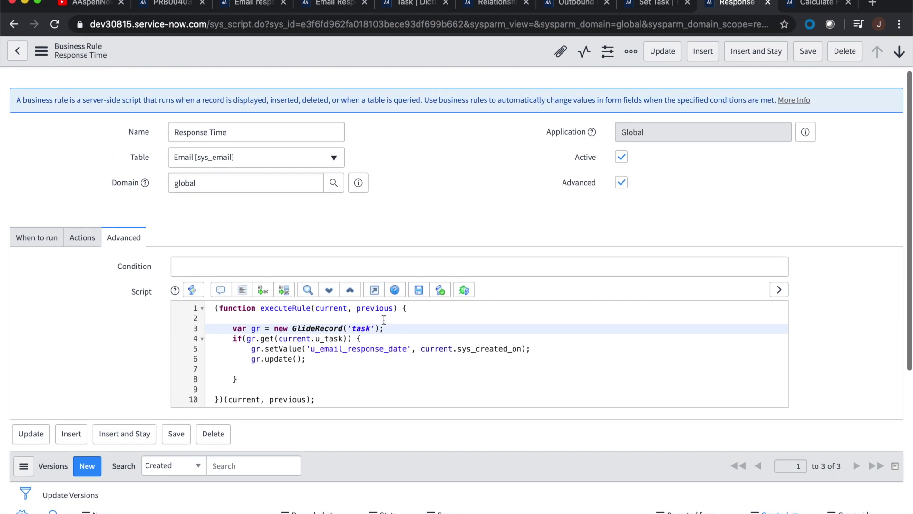
# Bring up the Calculate First Email Duration rule and show its Advanced script.
pyautogui.click(810, 4)
pyautogui.scroll(3, 295, 181)
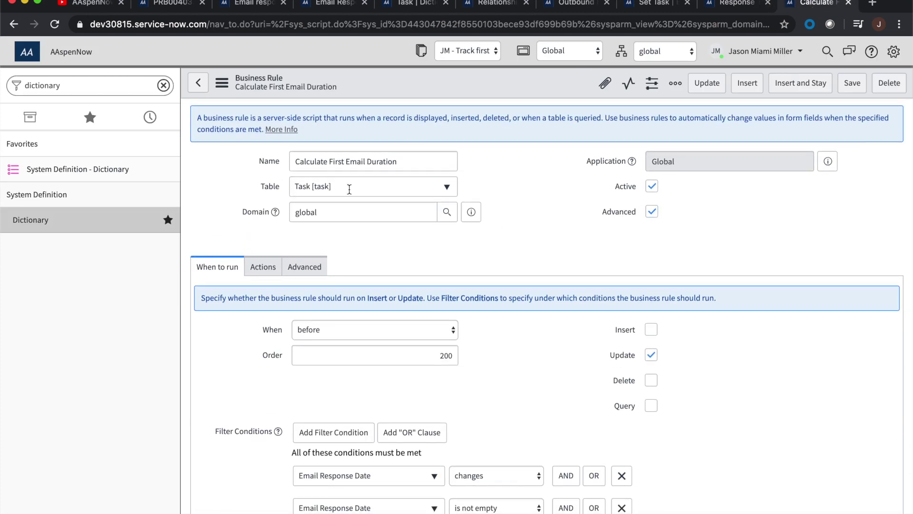
pyautogui.scroll(-2, 447, 225)
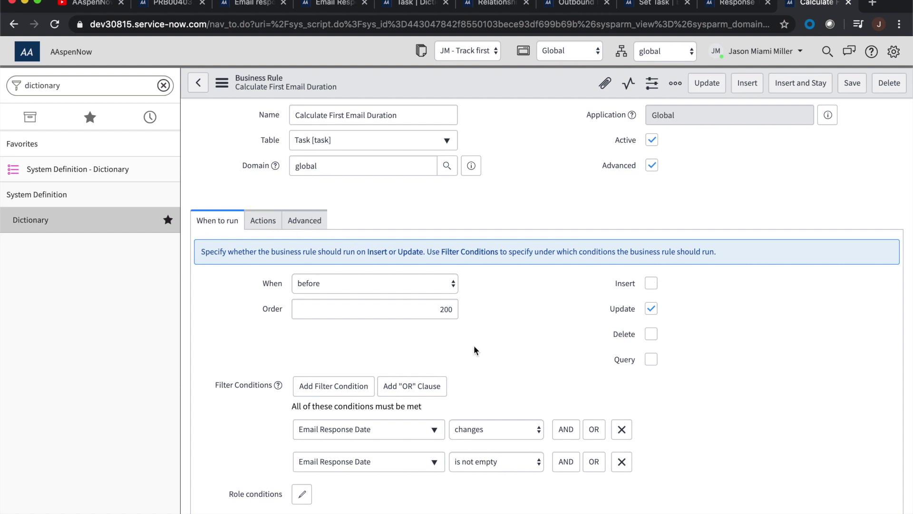
pyautogui.click(265, 222)
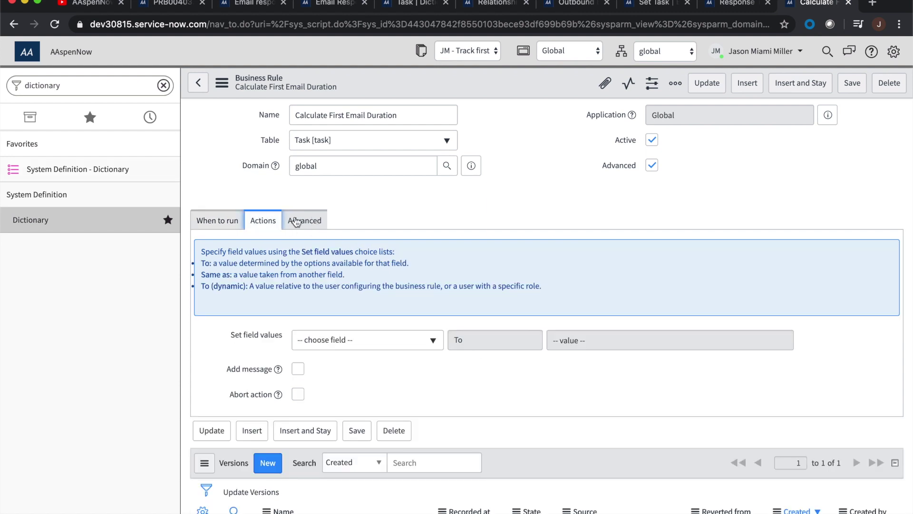
pyautogui.click(300, 222)
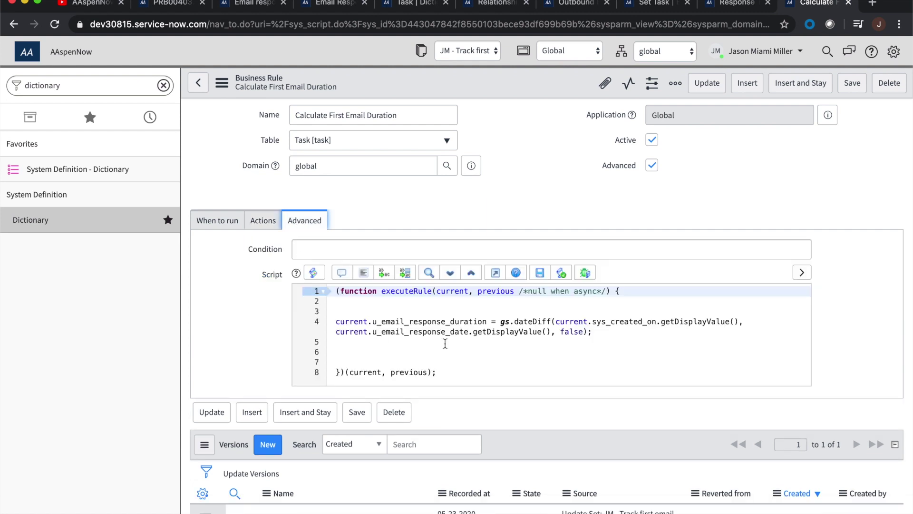
# Highlight the dateDiff duration calculation lines, then return to problem PRB0040377.
pyautogui.click(335, 322)
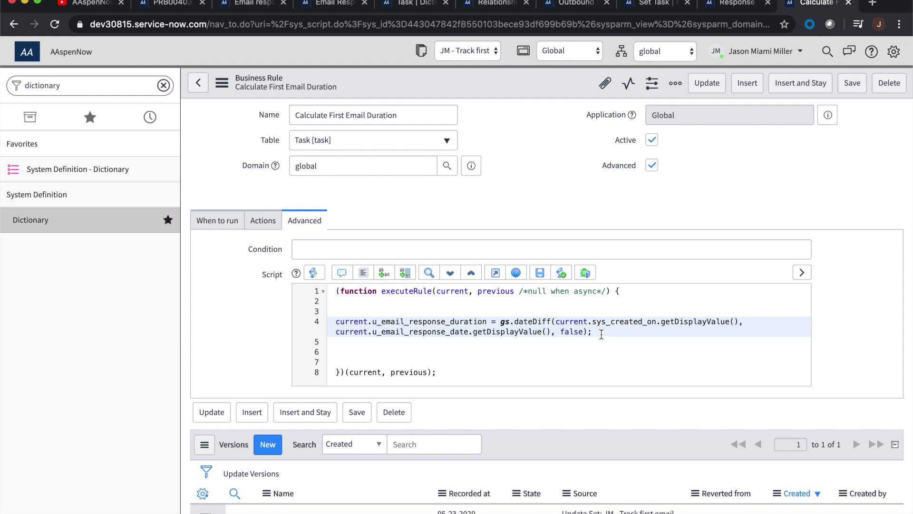
pyautogui.moveTo(601, 331); pyautogui.dragTo(331, 311)
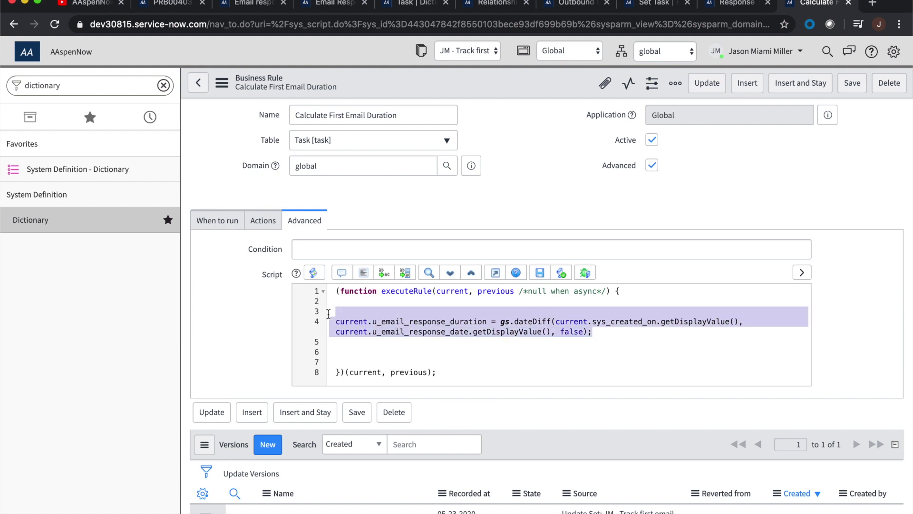
pyautogui.click(392, 312)
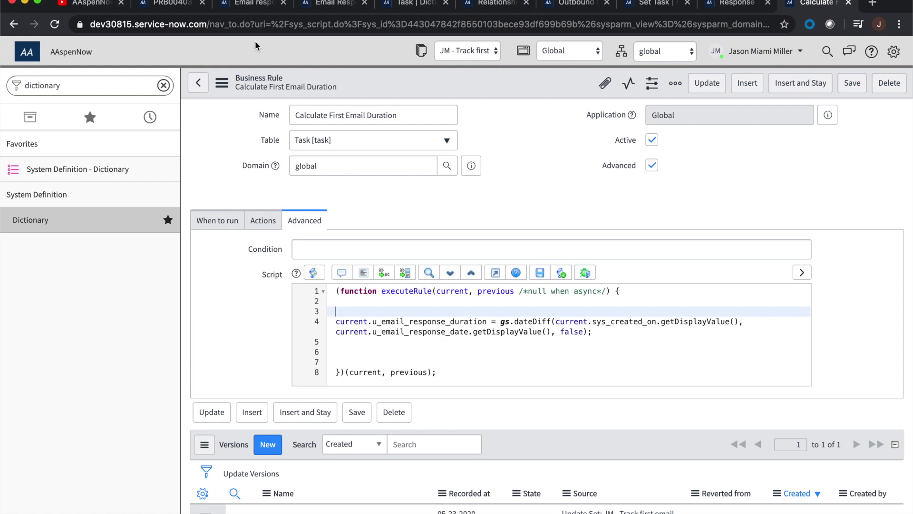
pyautogui.click(164, 10)
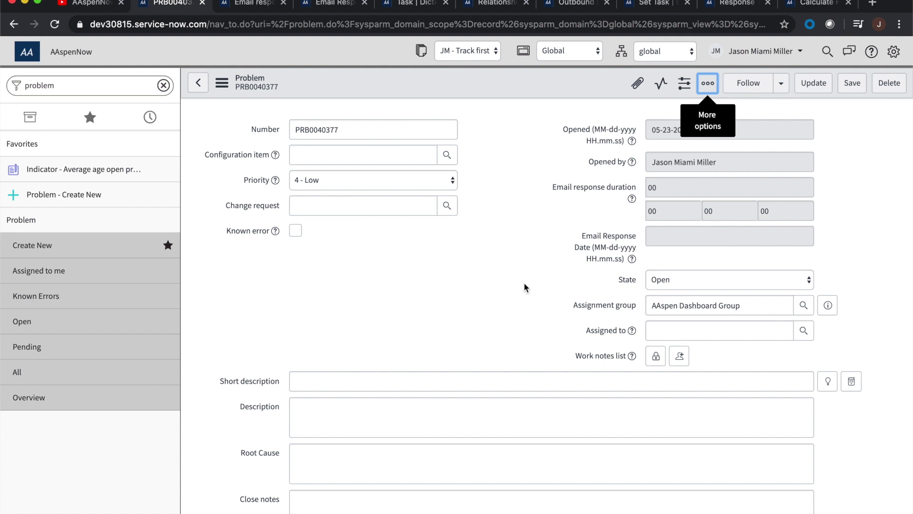
# Email problem PRB0040377 to the current user with subject 'PRB0040377 - AAspenNow' and send it.
pyautogui.click(707, 83)
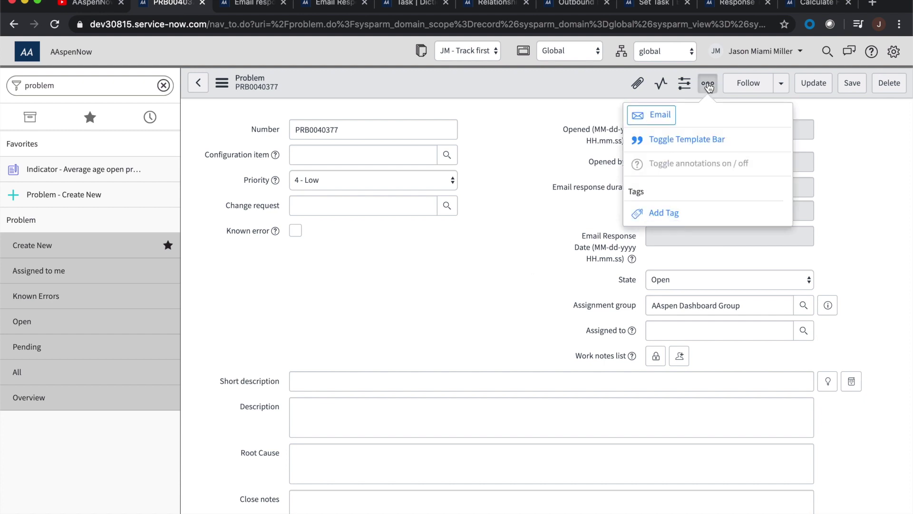
pyautogui.click(666, 118)
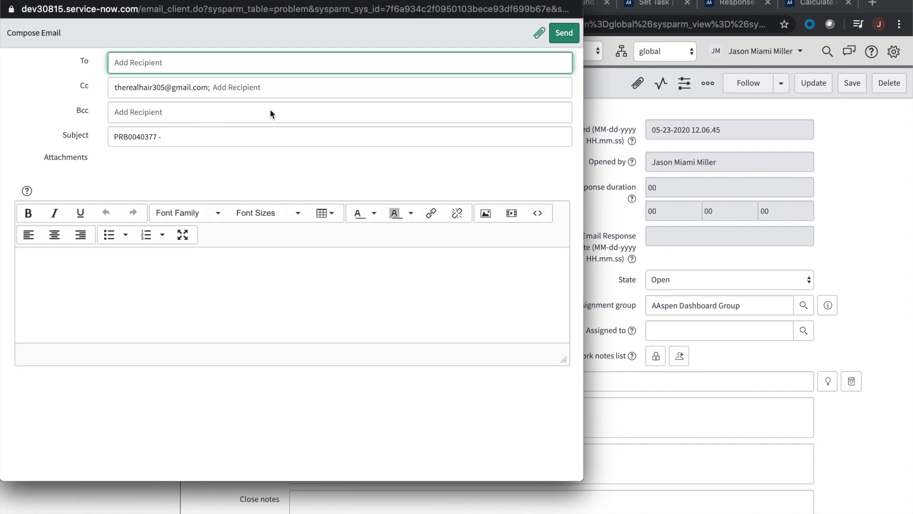
pyautogui.write('the')
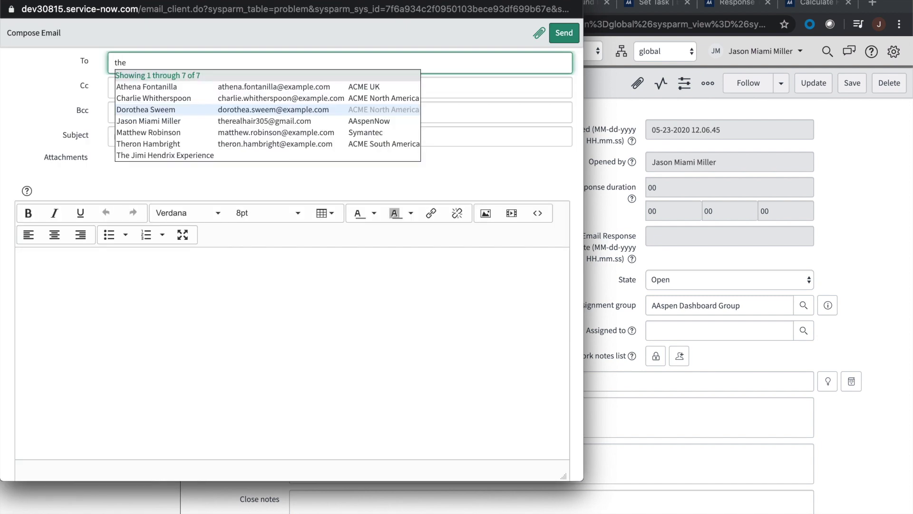
pyautogui.click(275, 121)
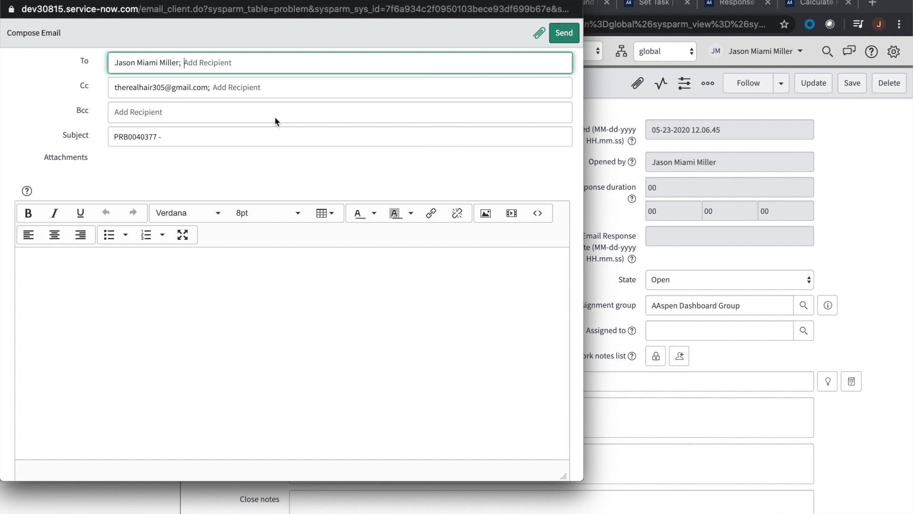
pyautogui.click(149, 280)
pyautogui.click(199, 144)
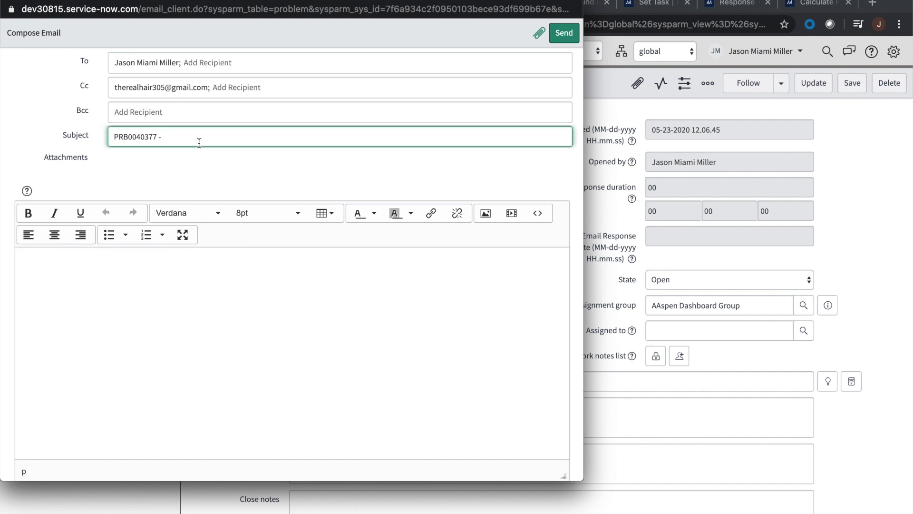
pyautogui.write('AAspenNow')
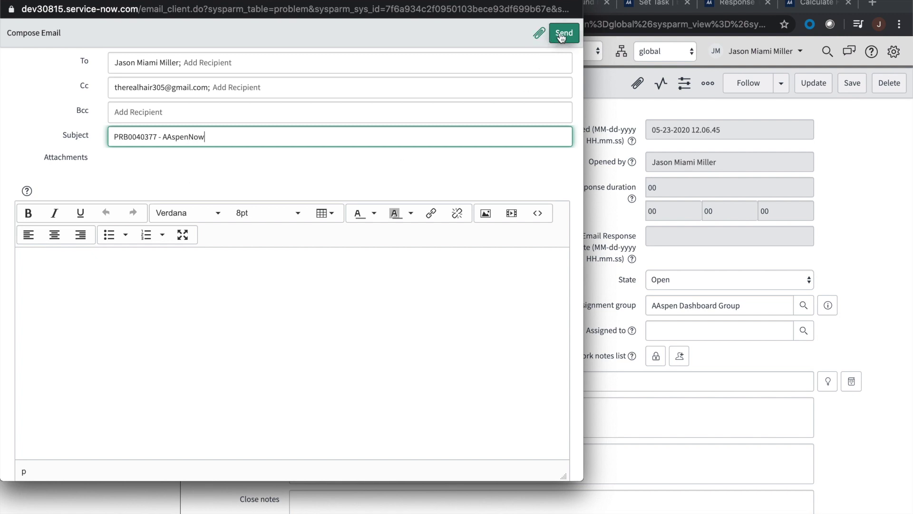
pyautogui.click(561, 34)
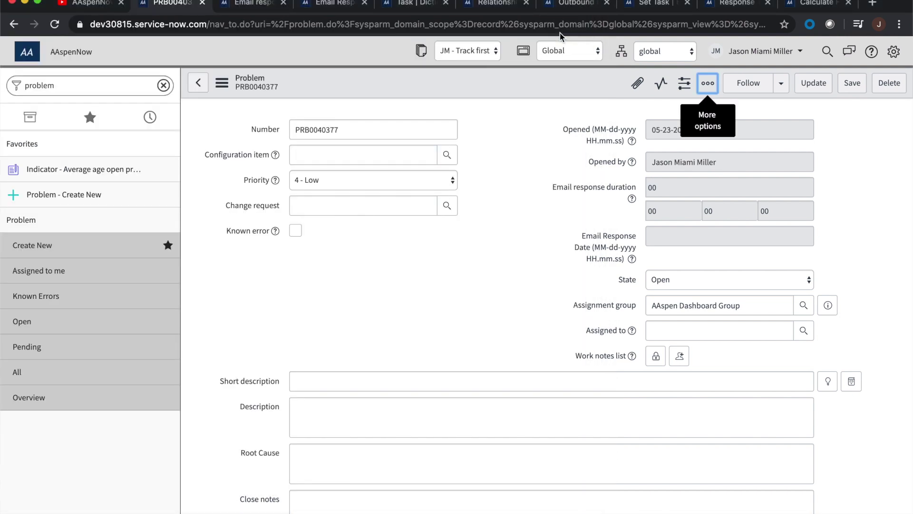